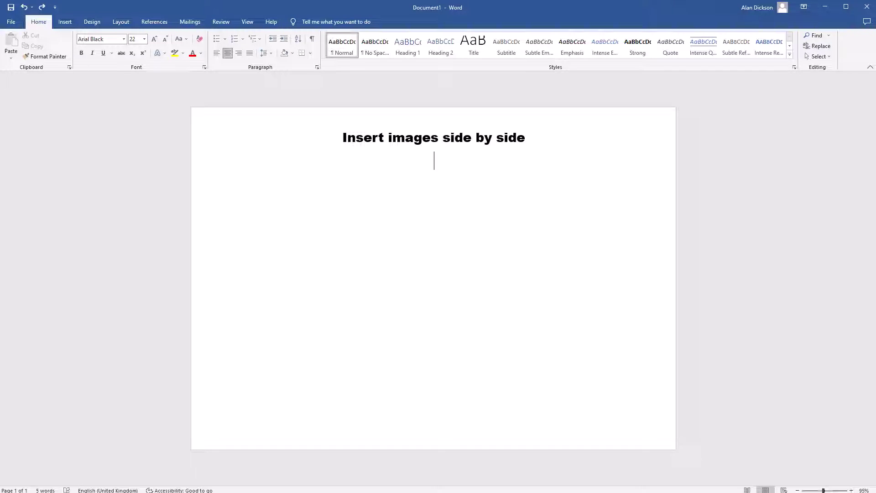
# Insert a 2x2 table directly beneath the title heading
pyautogui.click(68, 23)
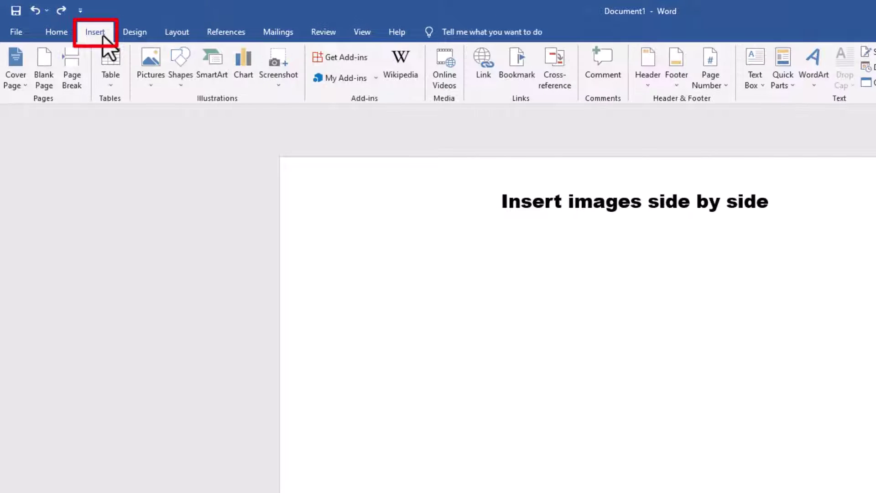
pyautogui.click(109, 73)
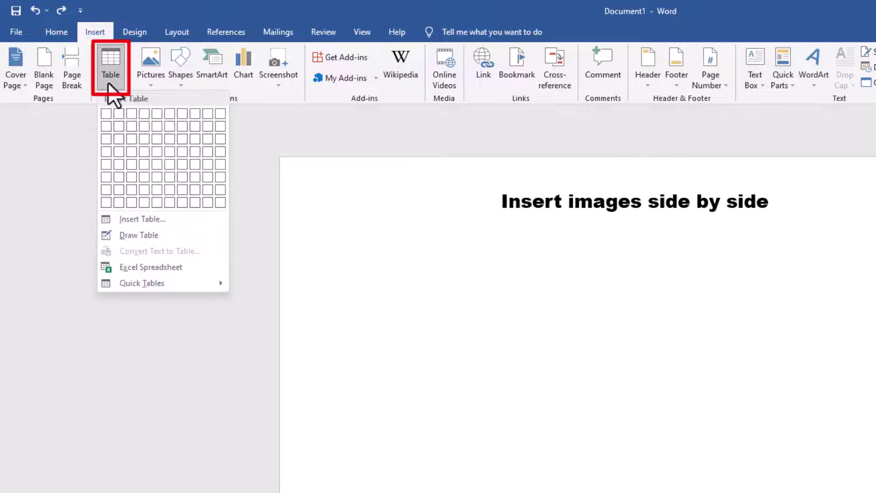
pyautogui.click(118, 128)
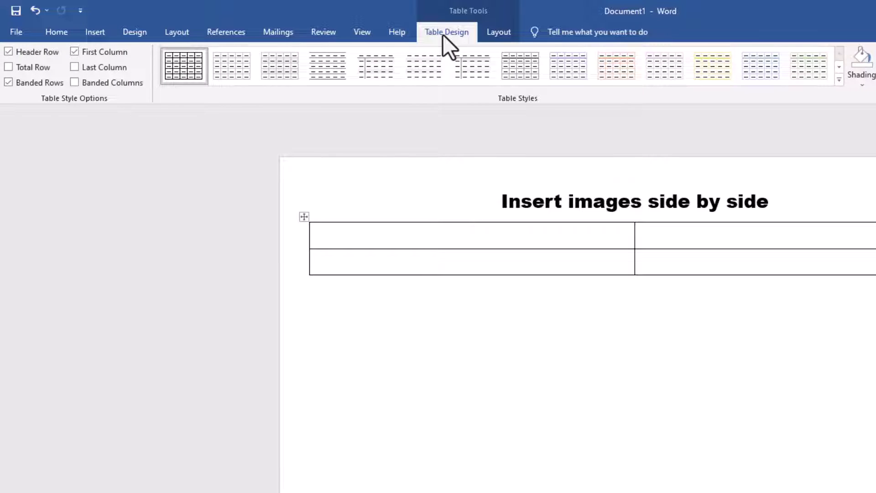
# Insert the Grey Jag photo from the Photos folder into the table's first cell
pyautogui.click(99, 31)
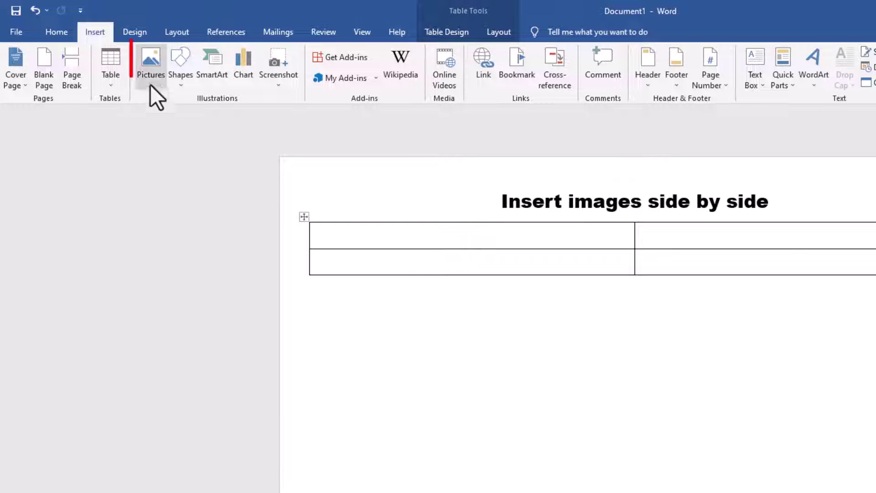
pyautogui.click(146, 67)
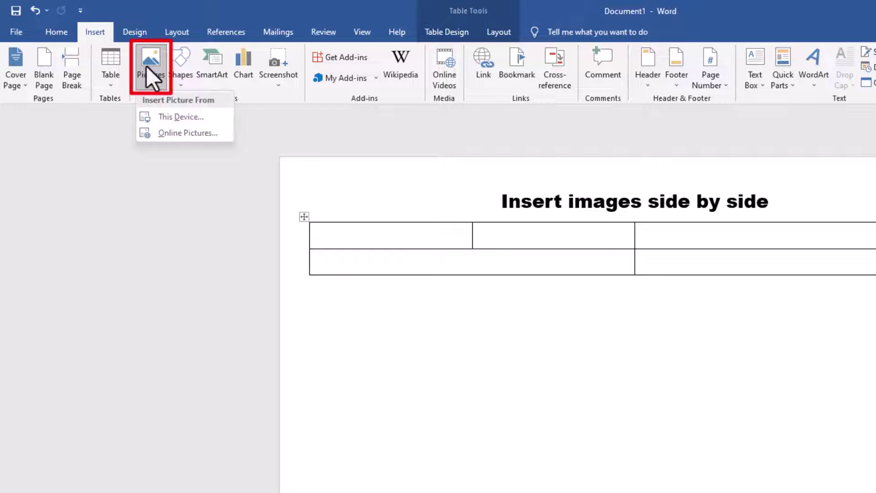
pyautogui.click(179, 117)
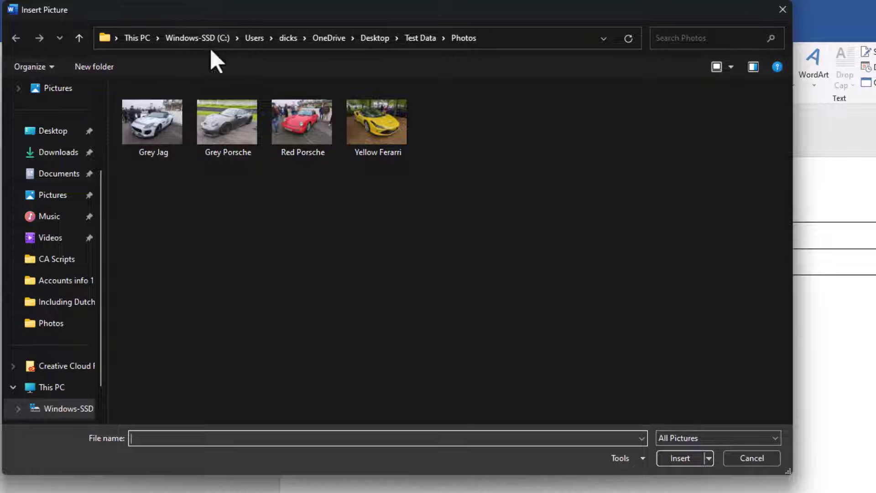
pyautogui.click(157, 122)
pyautogui.click(685, 457)
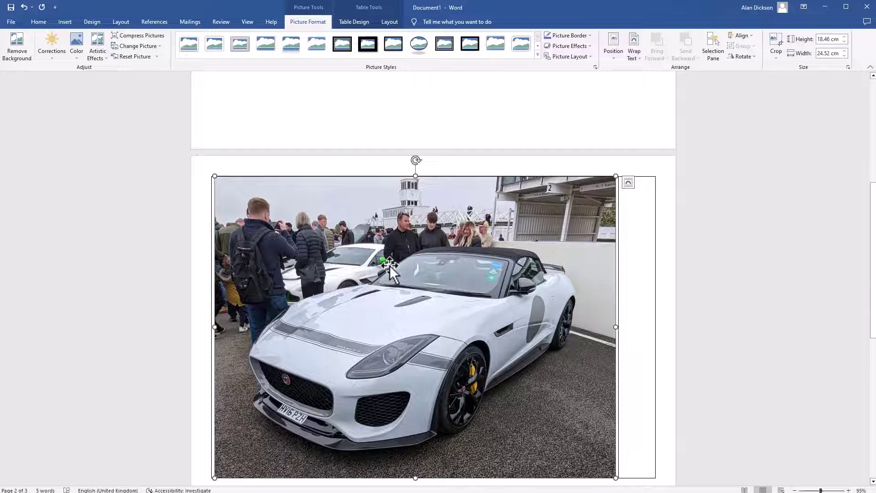
# Resize the Grey Jag photo to 8 cm tall (8 × 10.62 cm) so the table fits on page 1
pyautogui.click(637, 305)
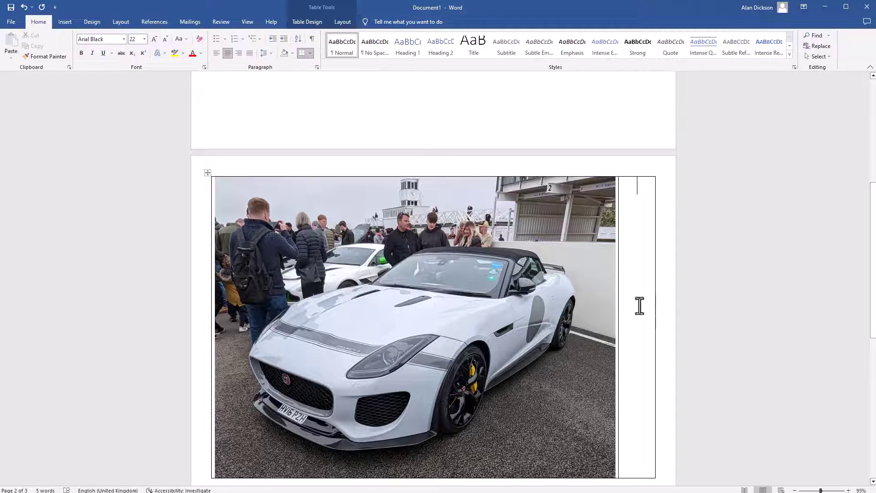
pyautogui.click(473, 313)
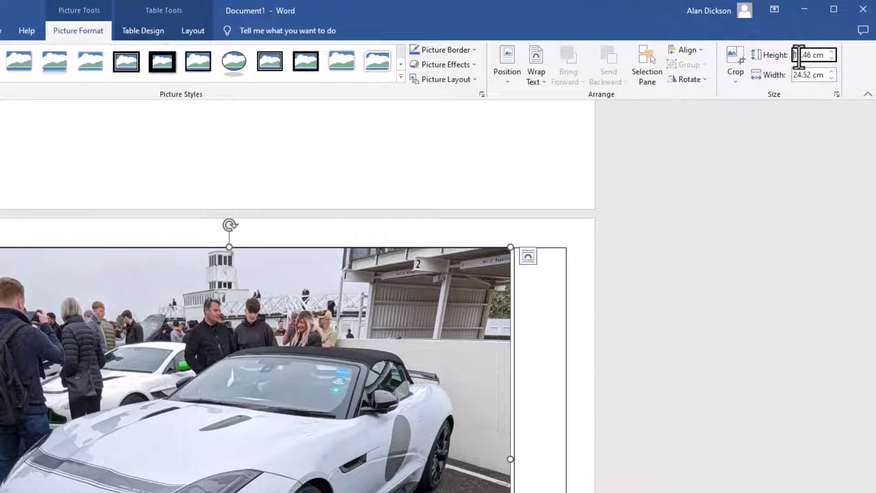
pyautogui.moveTo(812, 55); pyautogui.dragTo(779, 54)
pyautogui.write('8')
pyautogui.press('Return')
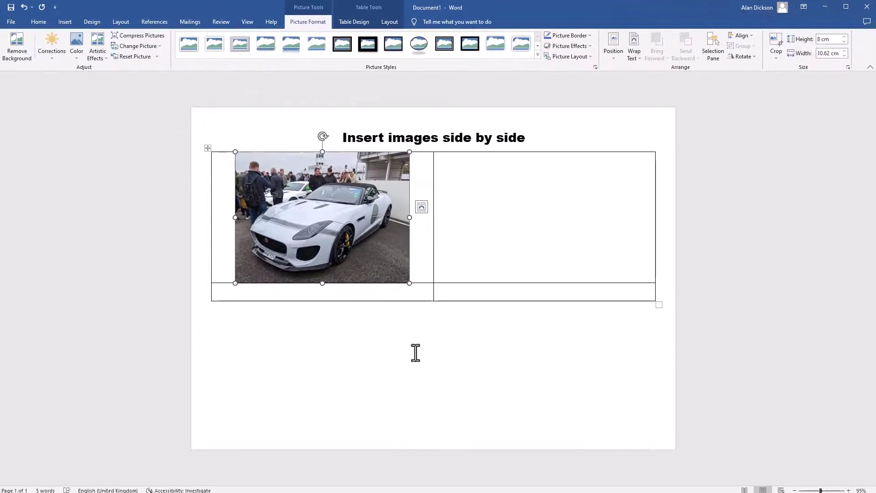
pyautogui.click(353, 399)
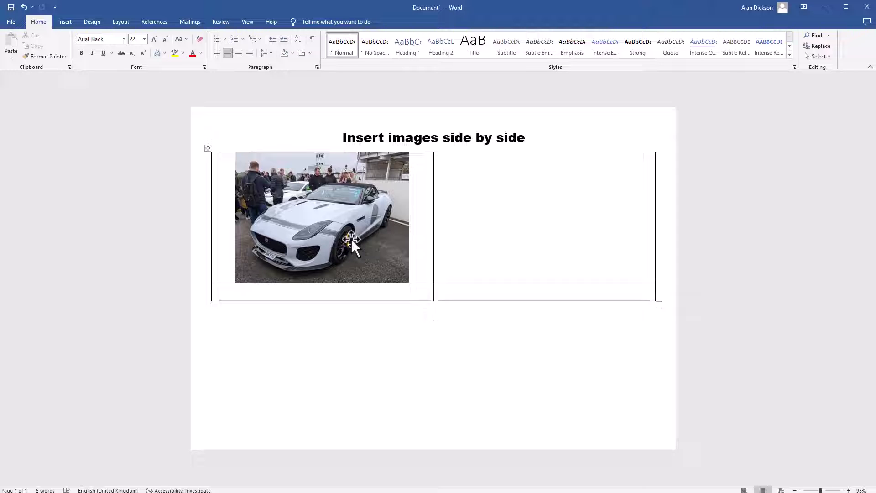
pyautogui.click(261, 215)
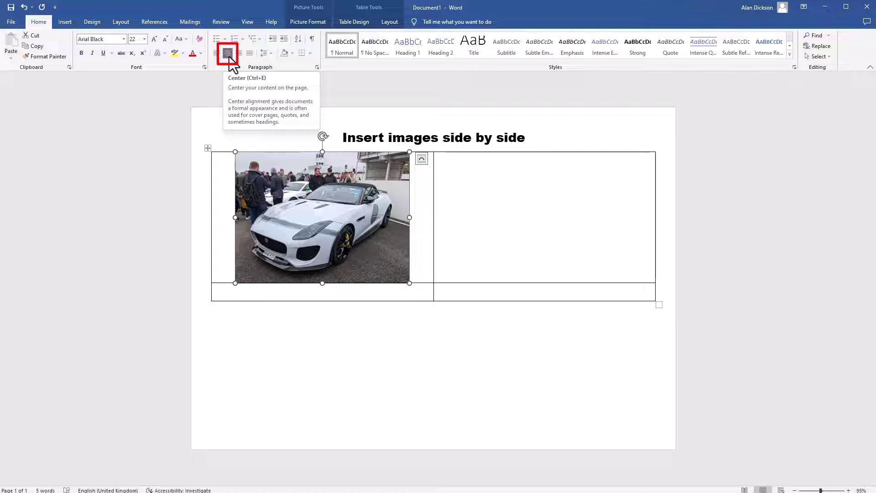
pyautogui.hotkey('ctrl', 'z')
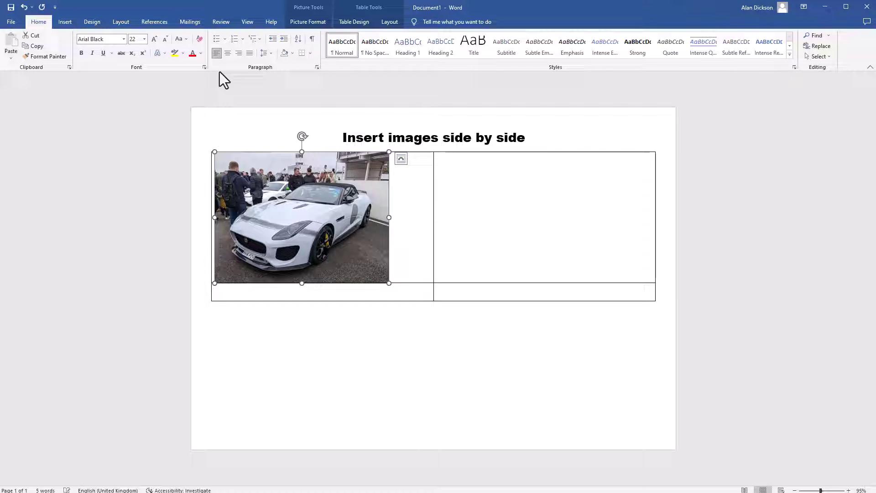
pyautogui.moveTo(166, 297); pyautogui.dragTo(303, 240)
pyautogui.click(286, 174)
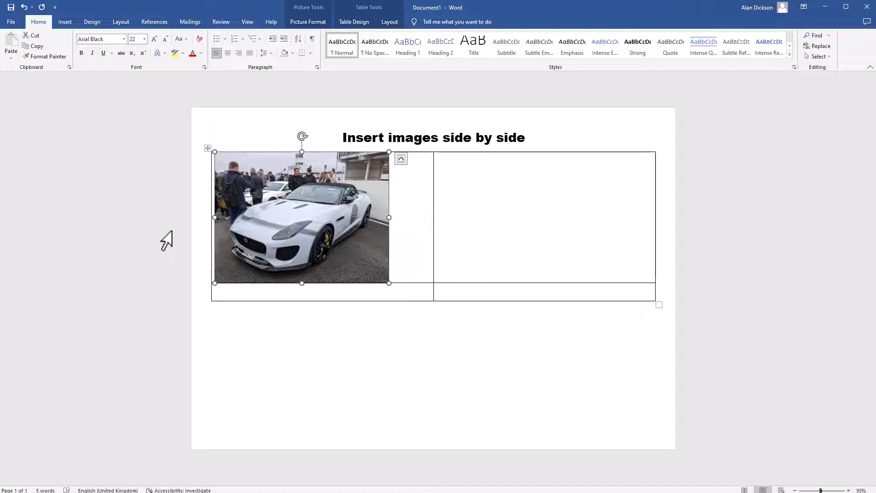
pyautogui.click(238, 53)
pyautogui.click(228, 53)
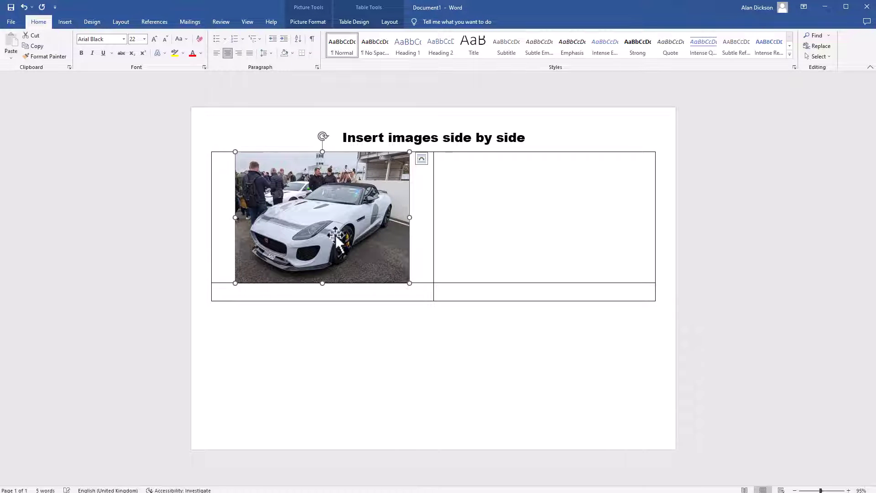
# Insert the Grey Porsche photo into the empty top-right cell
pyautogui.click(480, 204)
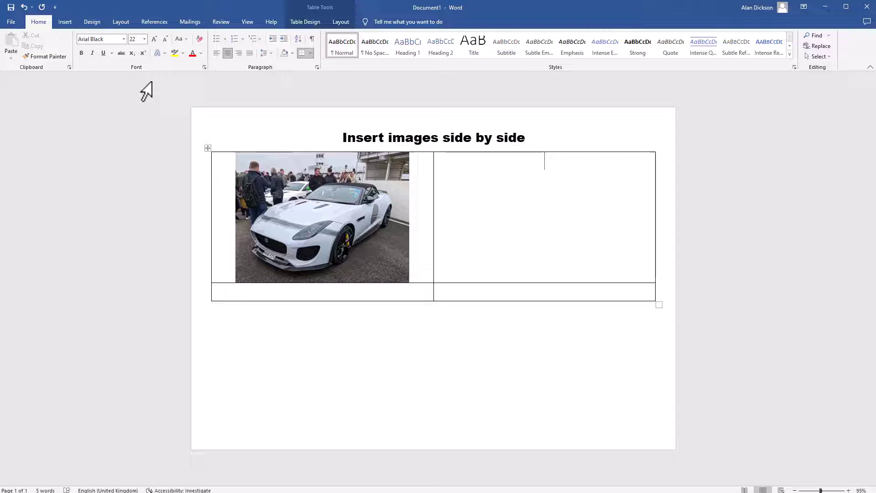
pyautogui.click(64, 23)
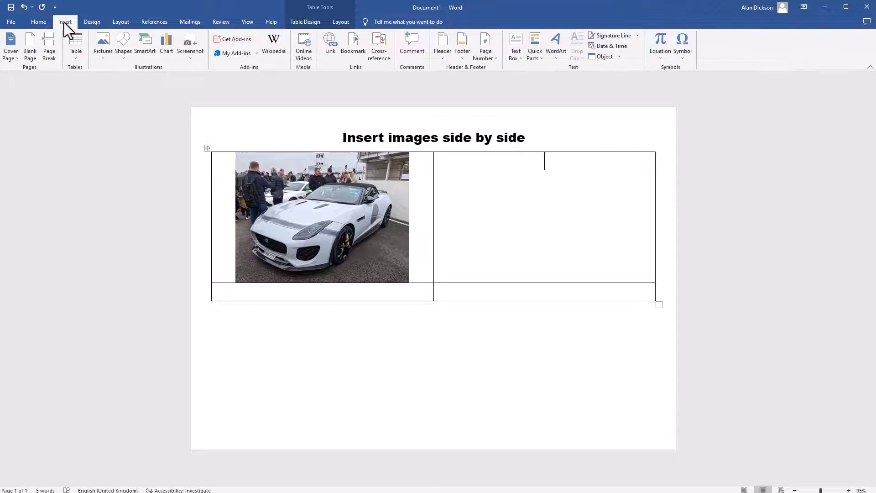
pyautogui.click(97, 59)
pyautogui.click(122, 78)
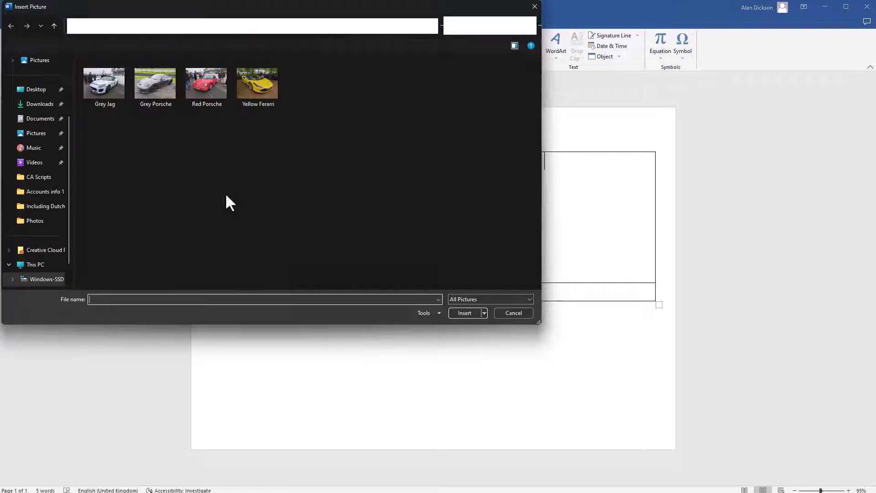
pyautogui.click(158, 97)
pyautogui.click(479, 315)
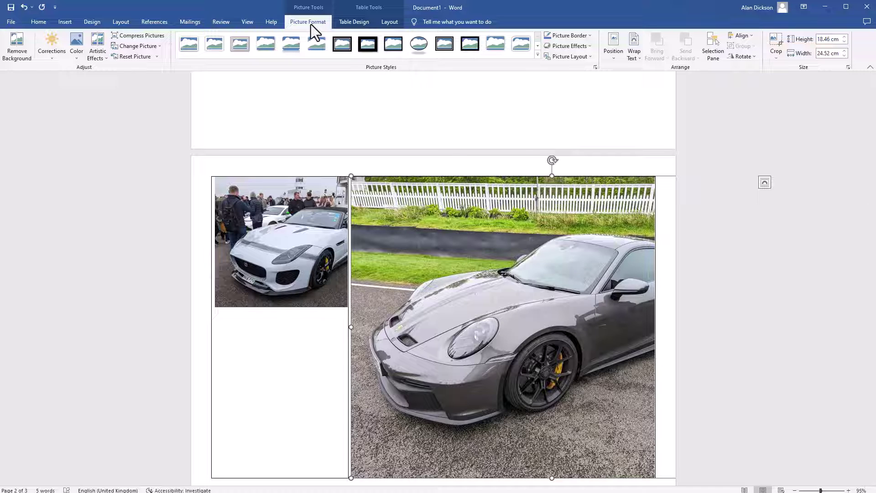
# Set the Grey Porsche photo's height to 8 cm to match the Jag
pyautogui.click(833, 39)
pyautogui.write('8')
pyautogui.press('Return')
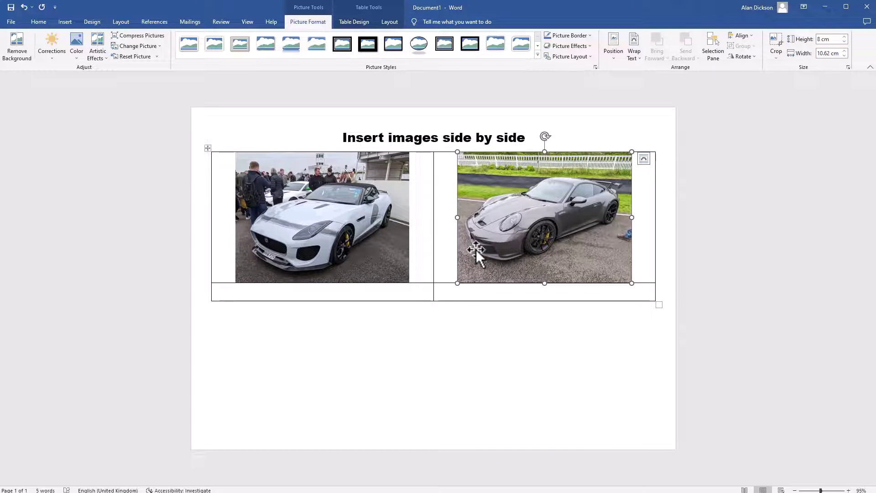
pyautogui.click(296, 296)
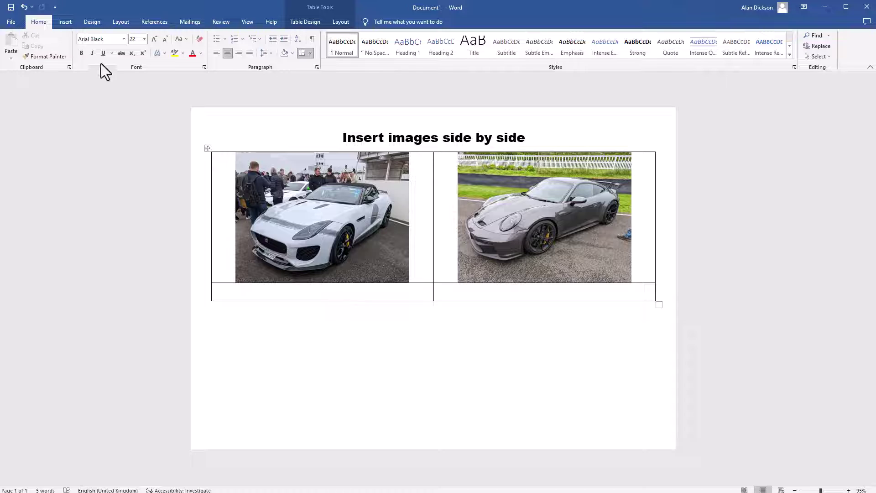
# Insert the Red Porsche photo into the bottom-left cell
pyautogui.click(63, 22)
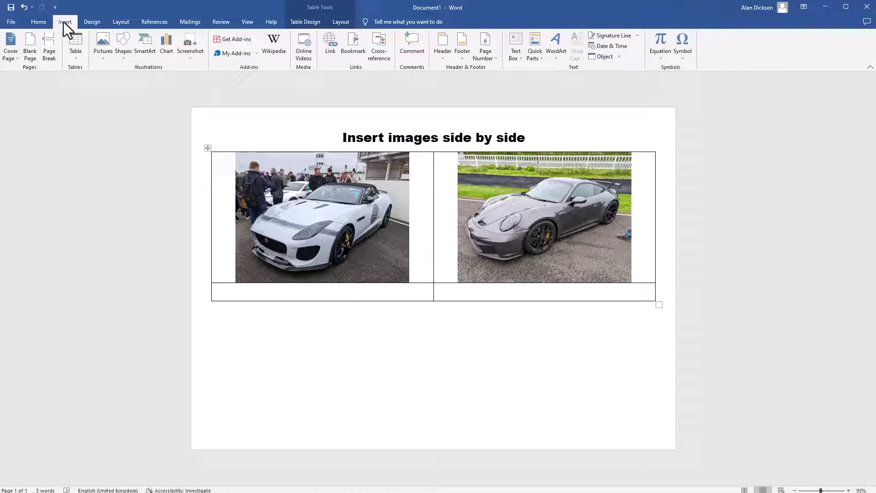
pyautogui.click(106, 57)
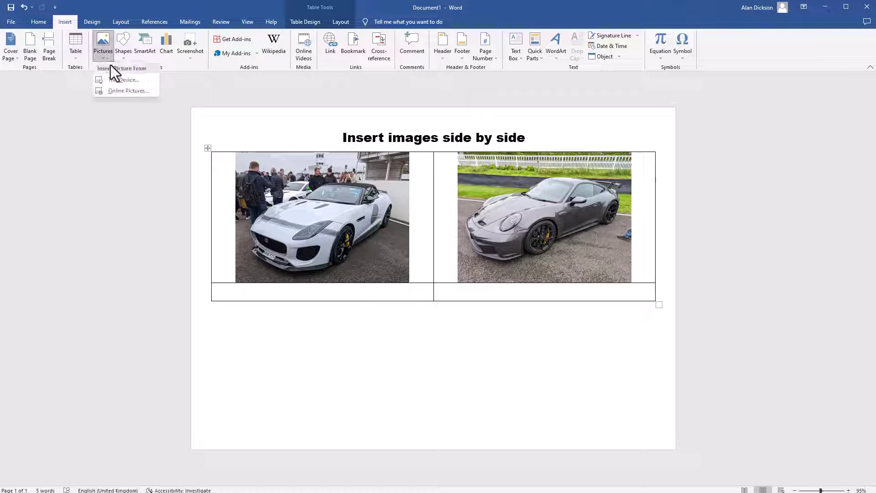
pyautogui.click(122, 80)
pyautogui.click(201, 105)
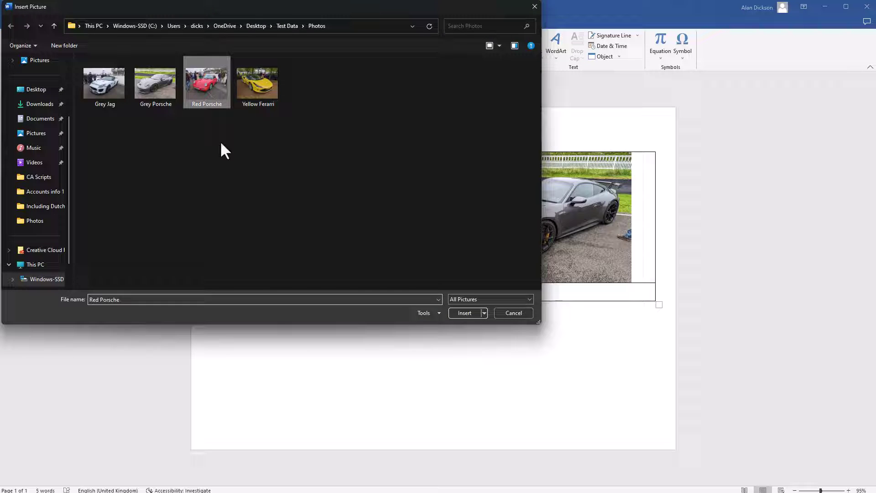
pyautogui.click(465, 313)
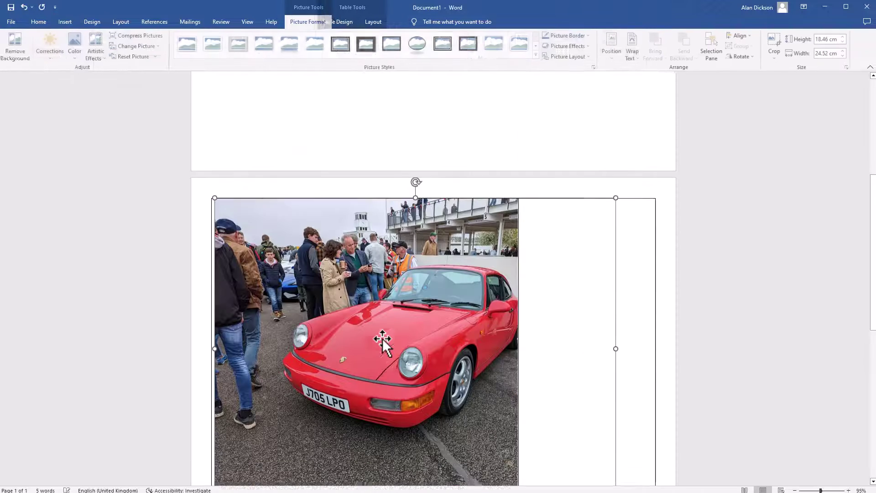
# Set the Red Porsche photo's height to 8 cm
pyautogui.click(827, 38)
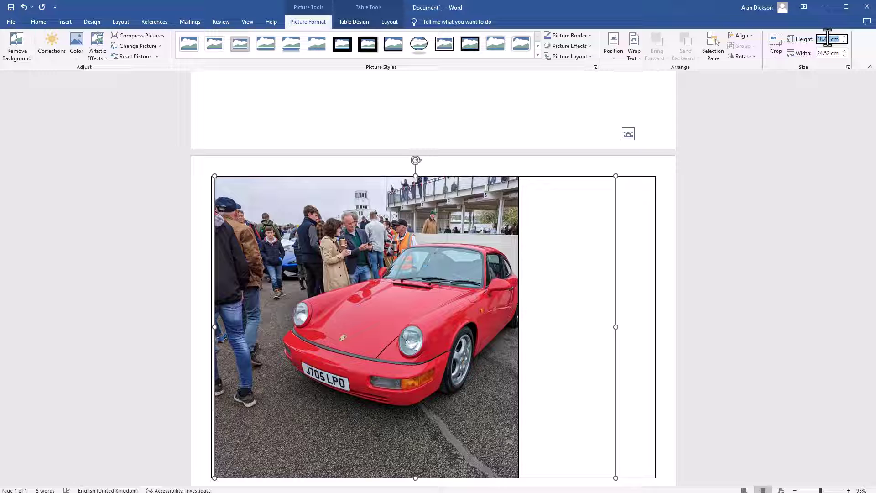
pyautogui.write('8')
pyautogui.press('Return')
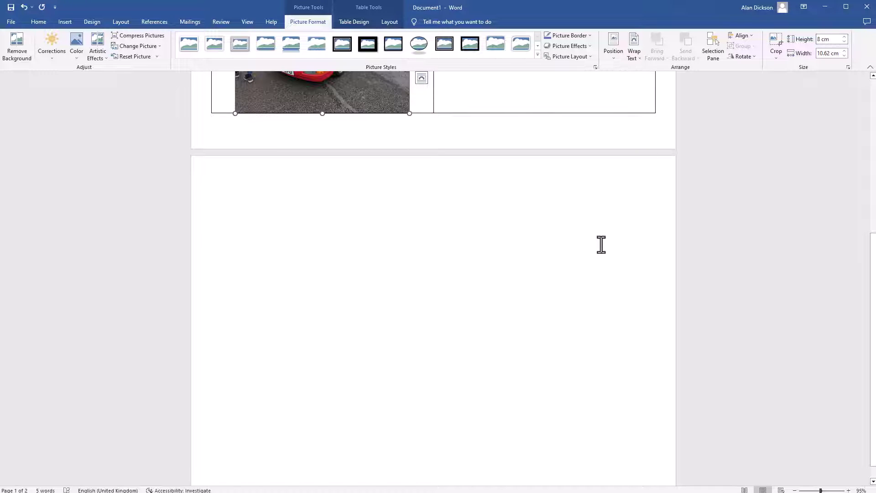
pyautogui.scroll(5, 597, 242)
pyautogui.click(566, 256)
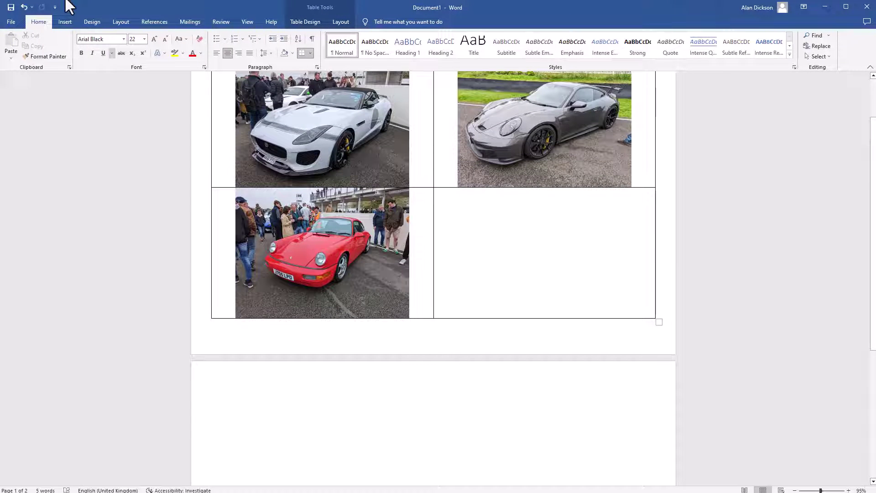
# Insert the Yellow Ferrari photo into the empty bottom-right cell
pyautogui.click(65, 22)
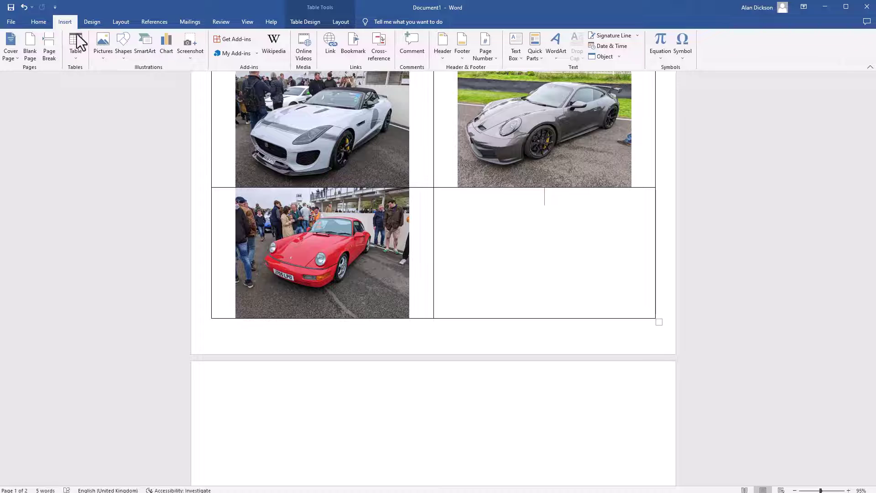
pyautogui.click(105, 57)
pyautogui.click(123, 79)
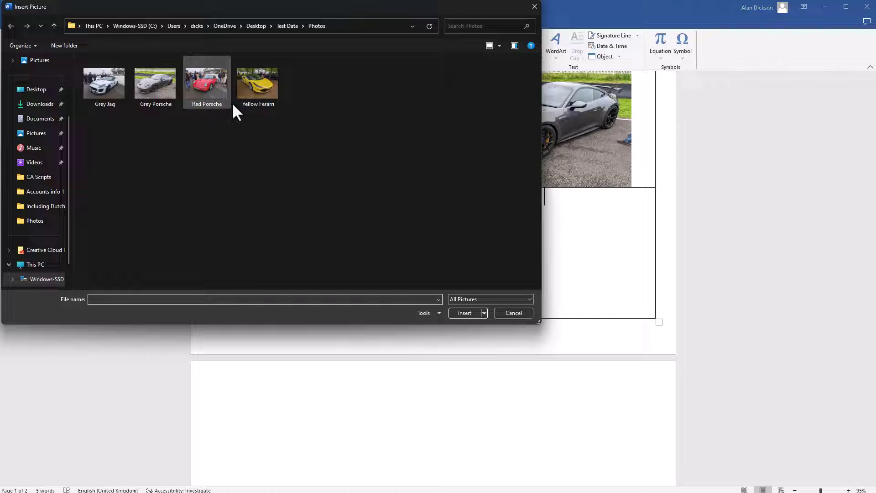
pyautogui.click(258, 94)
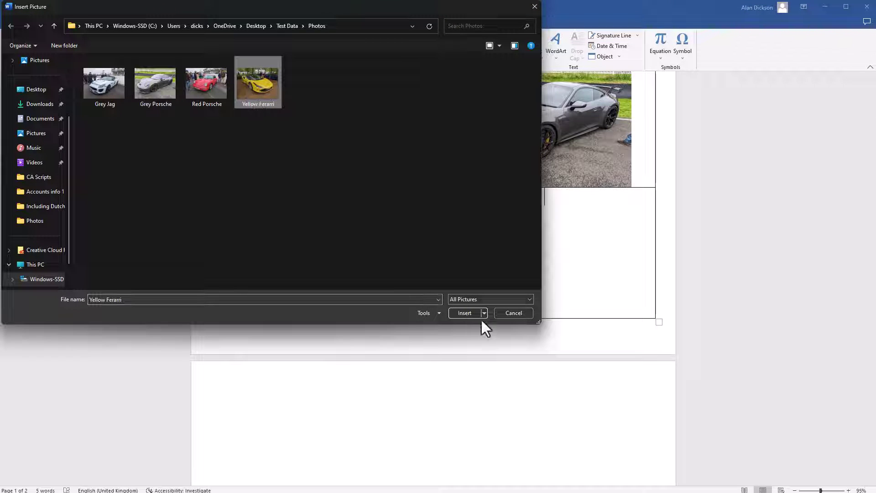
pyautogui.click(465, 313)
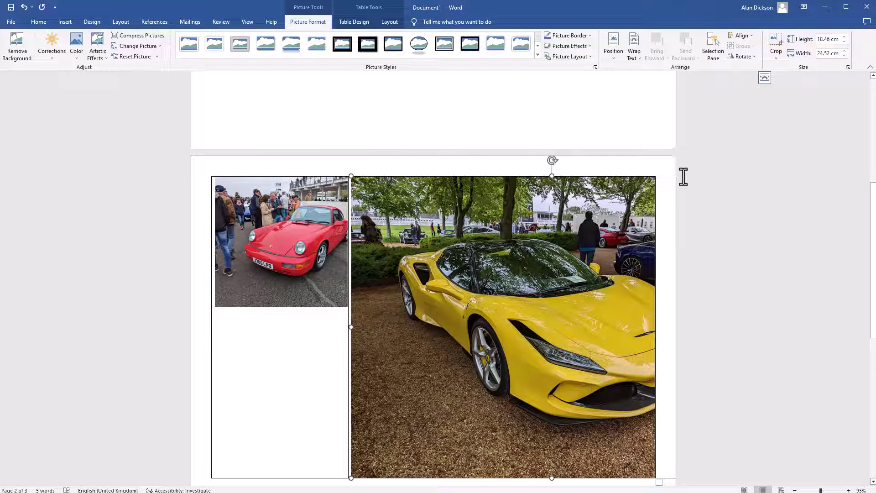
# Set the Yellow Ferrari photo's height to 8 cm, completing the photo grid
pyautogui.click(827, 40)
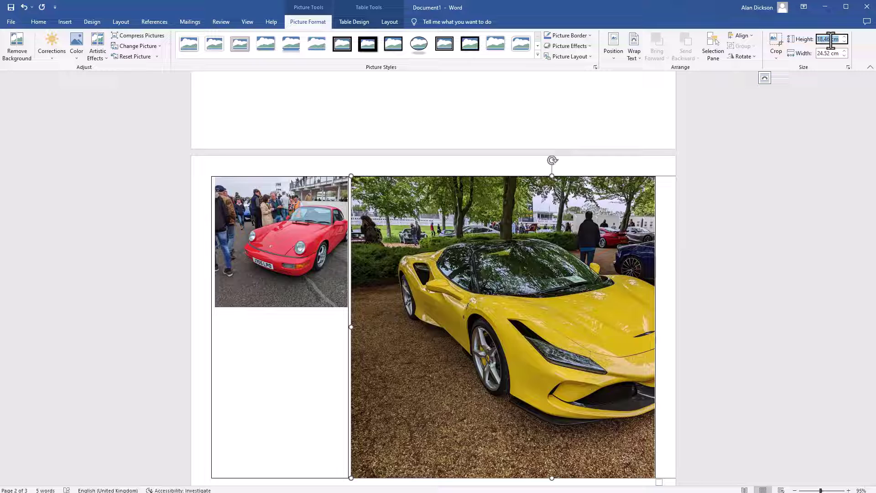
pyautogui.write('8')
pyautogui.press('Return')
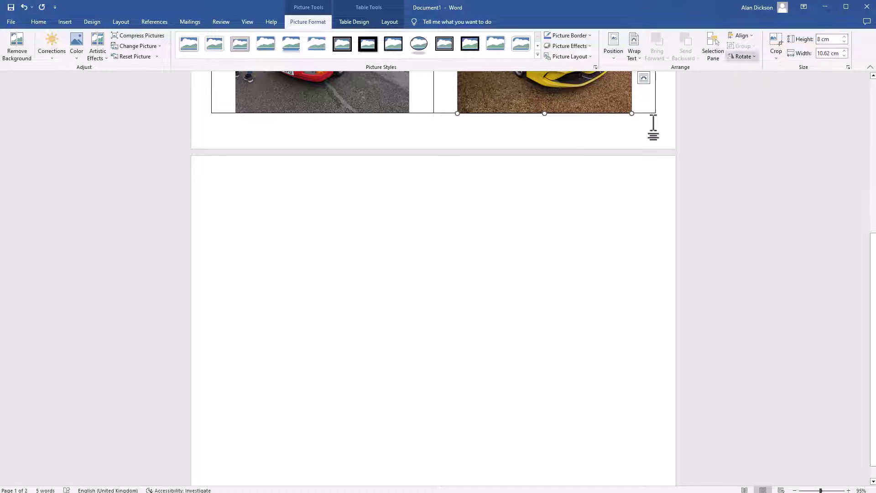
pyautogui.scroll(5, 598, 328)
pyautogui.scroll(2, 601, 328)
pyautogui.click(725, 336)
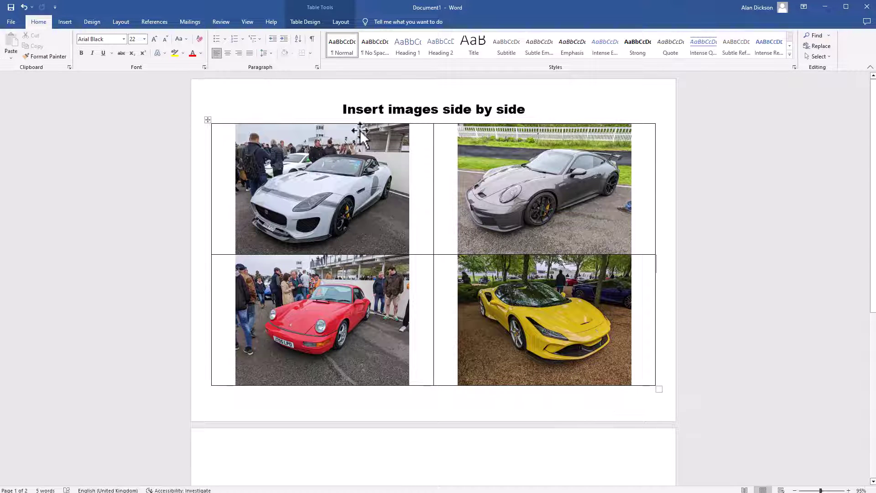
# Select the whole photo table and apply No Border from Table Design > Borders
pyautogui.click(188, 139)
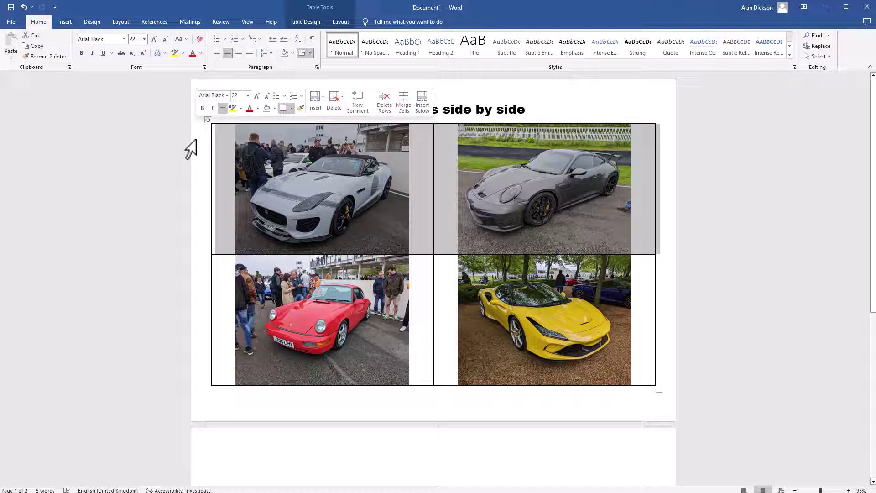
pyautogui.click(209, 119)
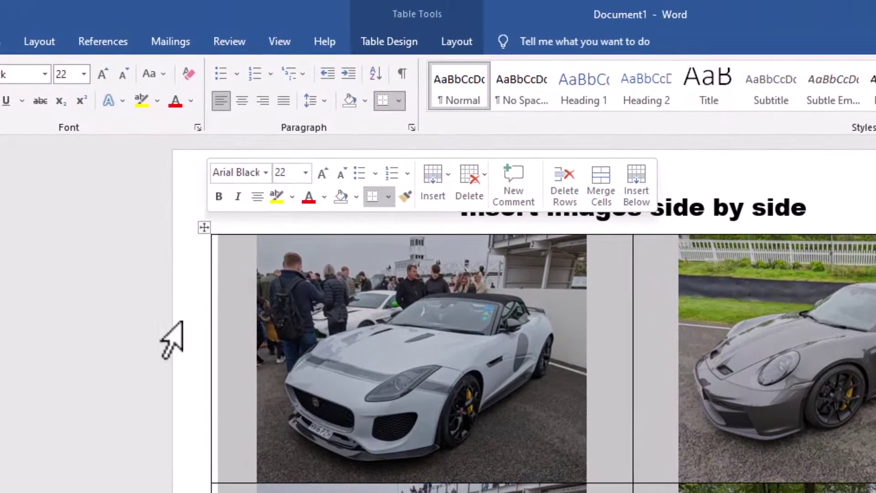
pyautogui.click(862, 388)
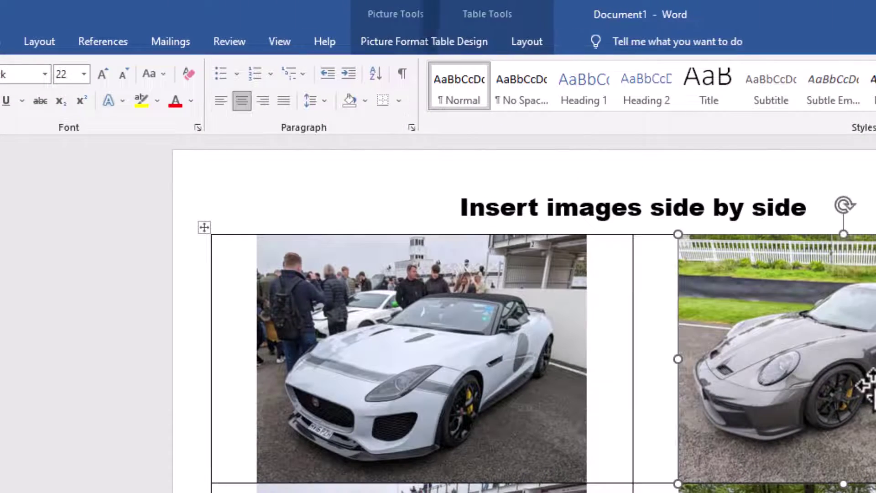
pyautogui.click(204, 223)
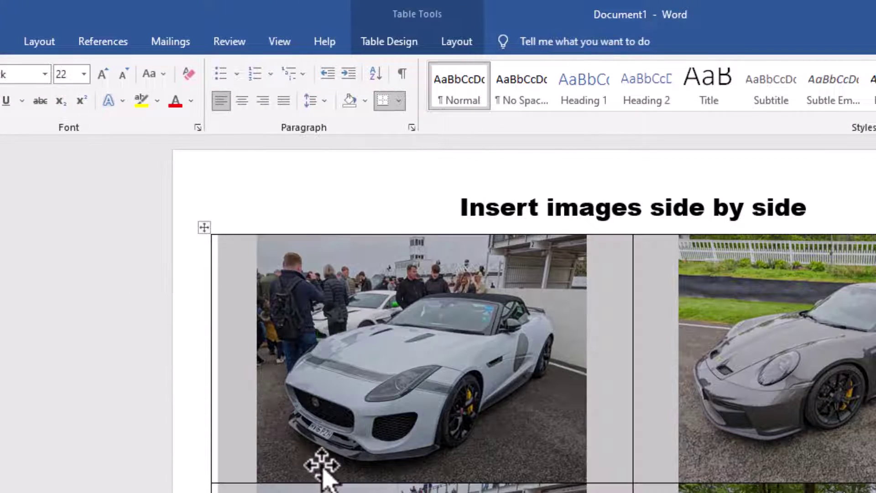
pyautogui.click(390, 46)
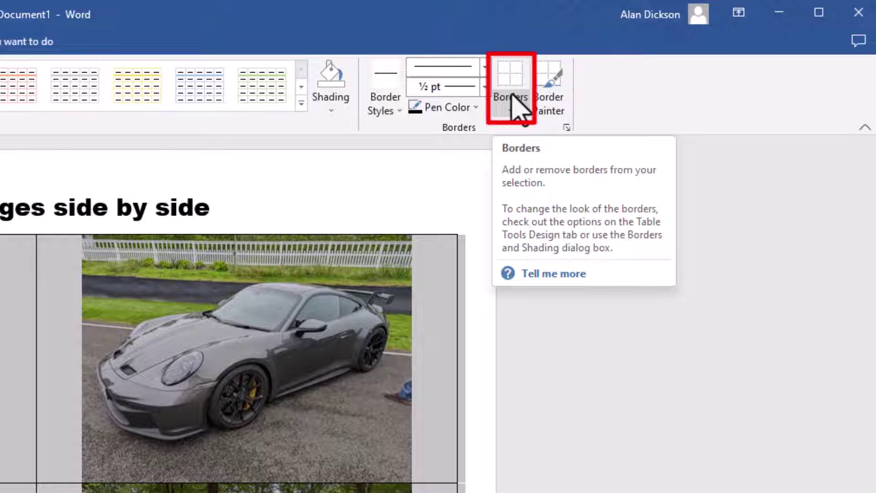
pyautogui.click(512, 108)
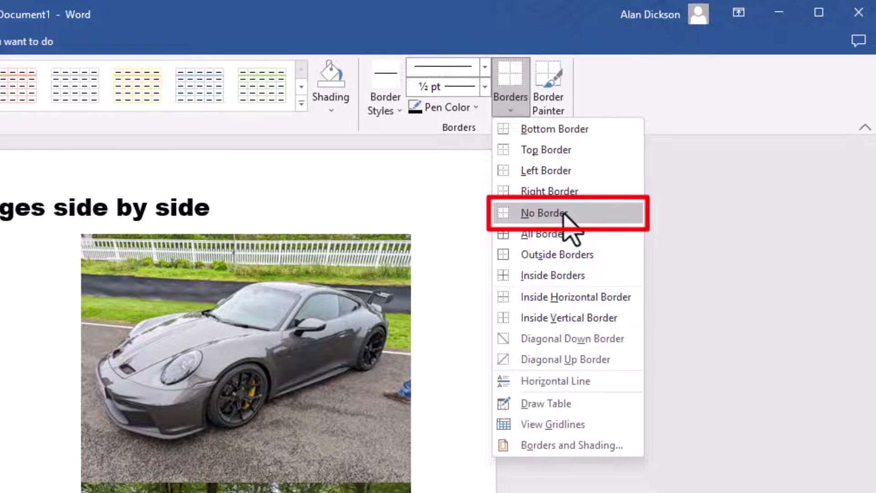
pyautogui.click(564, 215)
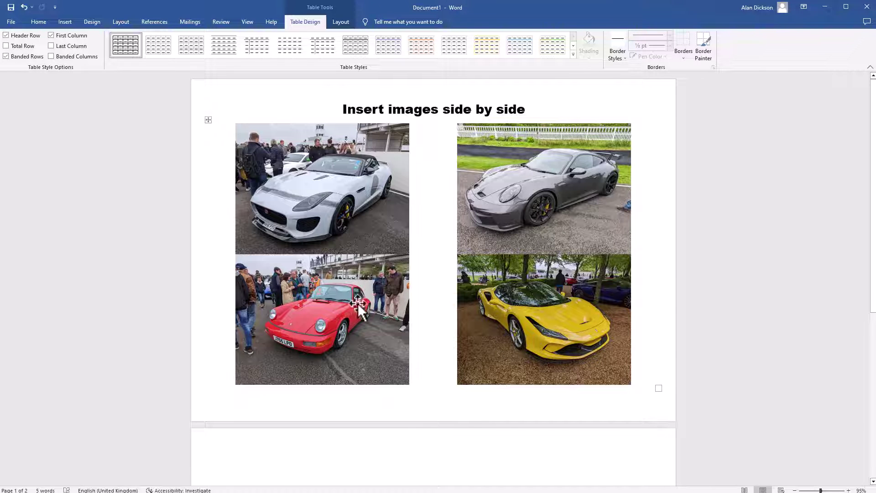
# Add an empty paragraph below the Grey Jag photo inside the top-left cell
pyautogui.click(363, 221)
pyautogui.click(367, 278)
pyautogui.click(365, 240)
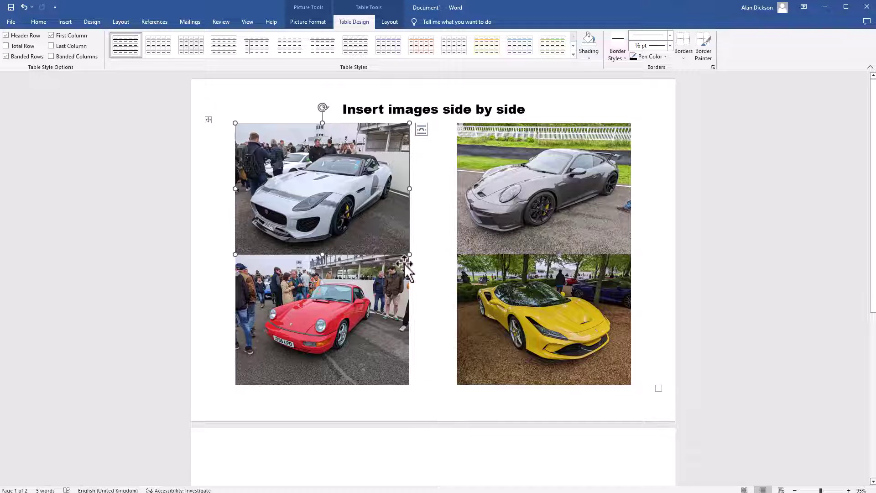
pyautogui.click(415, 247)
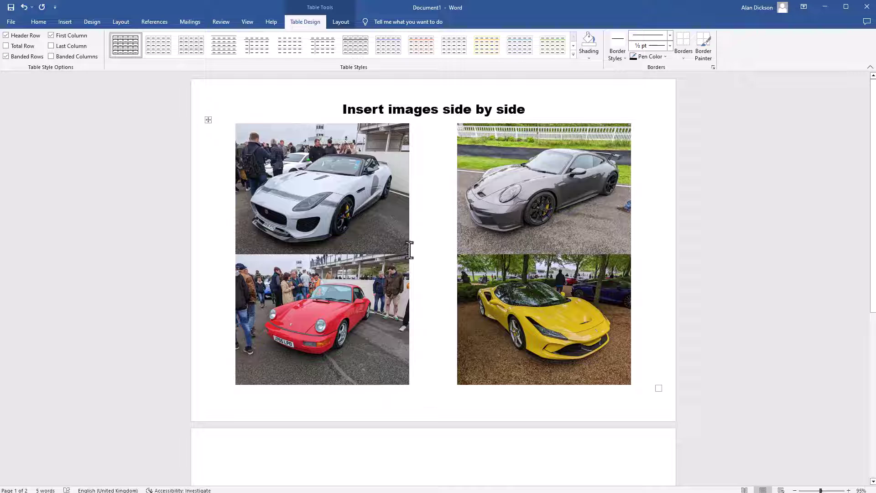
pyautogui.write('uhuh')
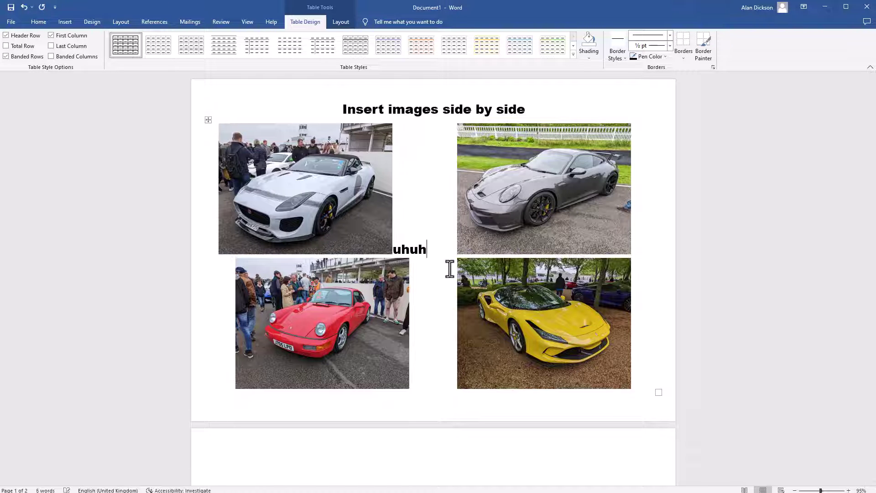
pyautogui.press('BackSpace')
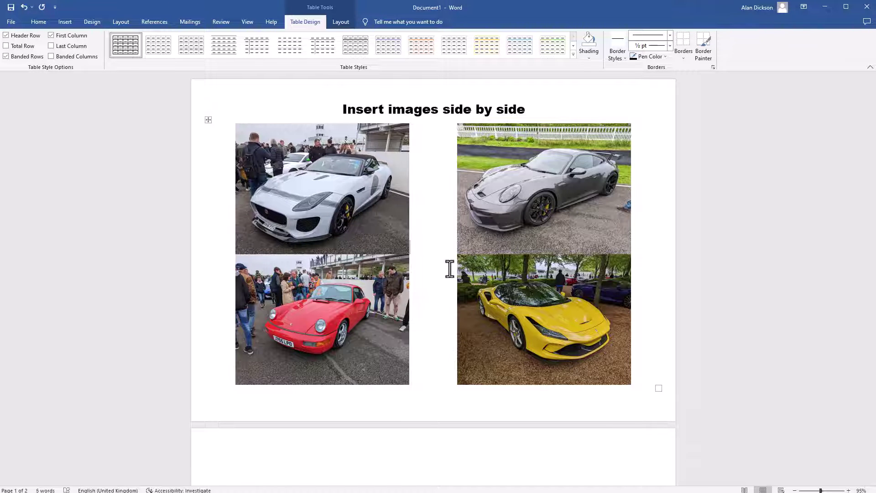
pyautogui.press('Return')
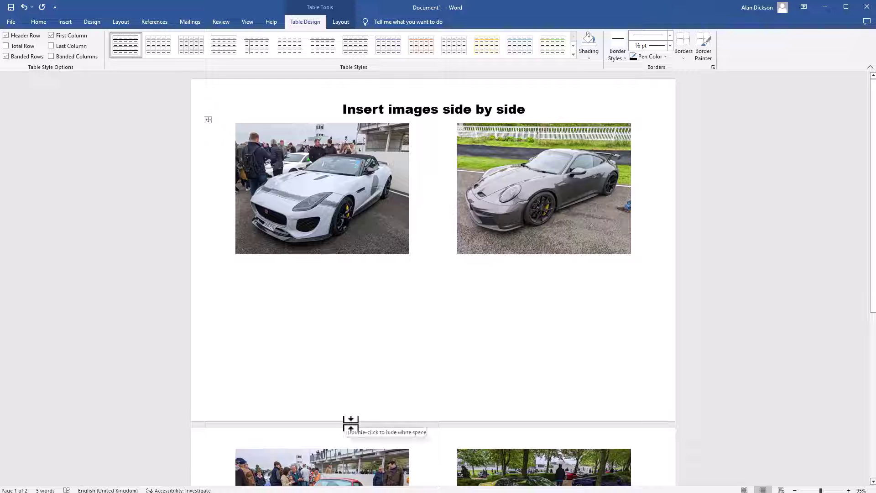
# Reduce the empty line under the top-left photo to 5 pt font size
pyautogui.click(44, 23)
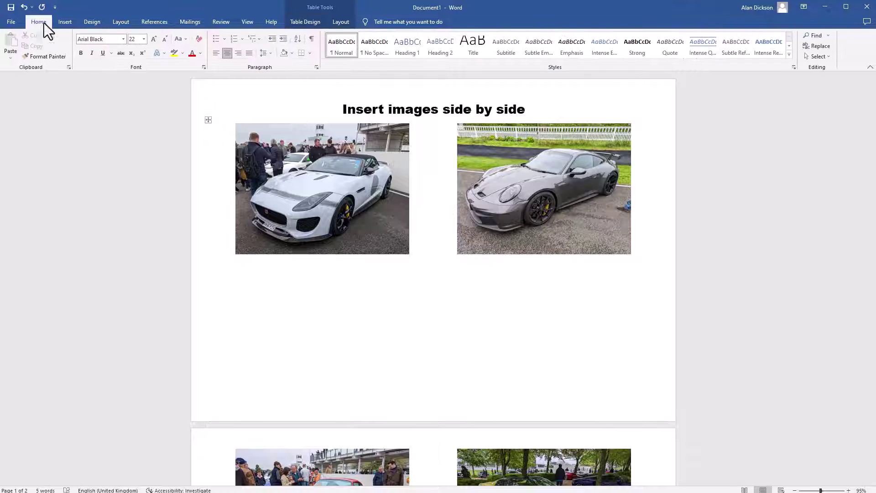
pyautogui.click(144, 39)
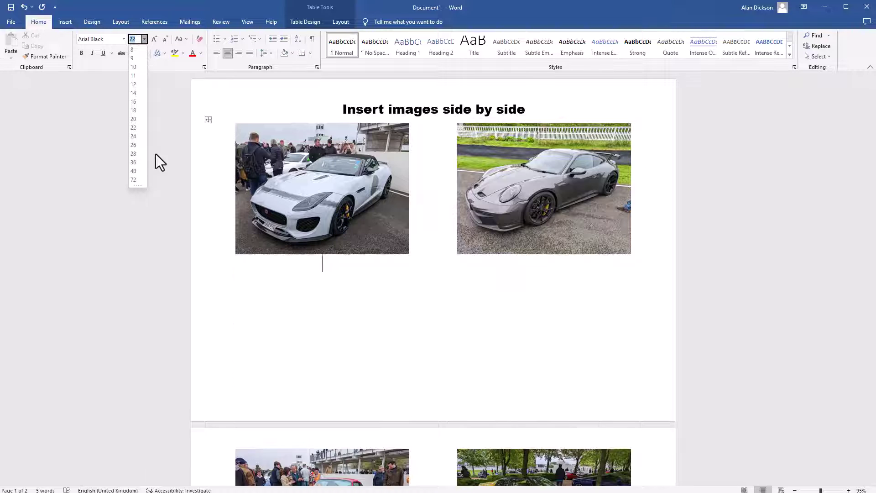
pyautogui.click(134, 48)
pyautogui.click(143, 186)
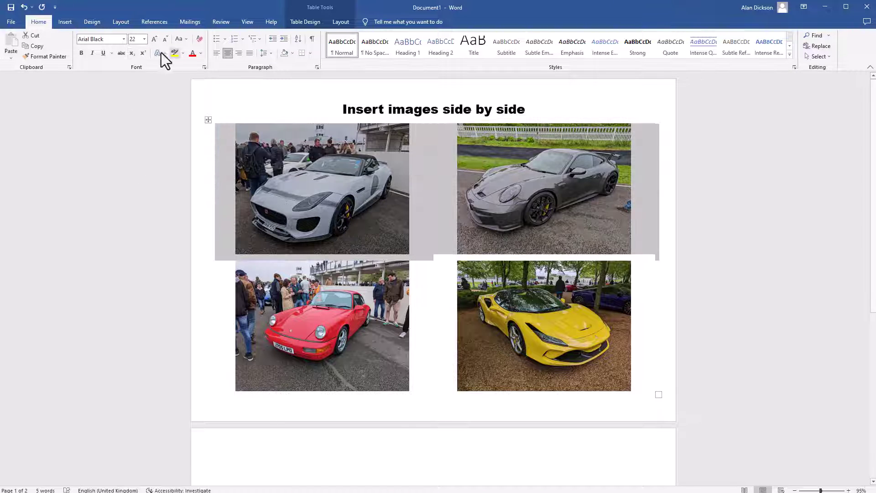
pyautogui.click(328, 258)
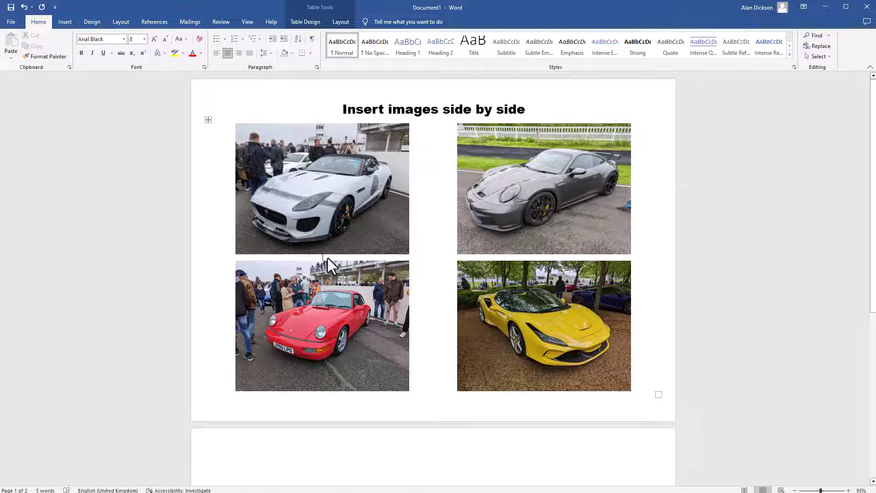
pyautogui.click(137, 39)
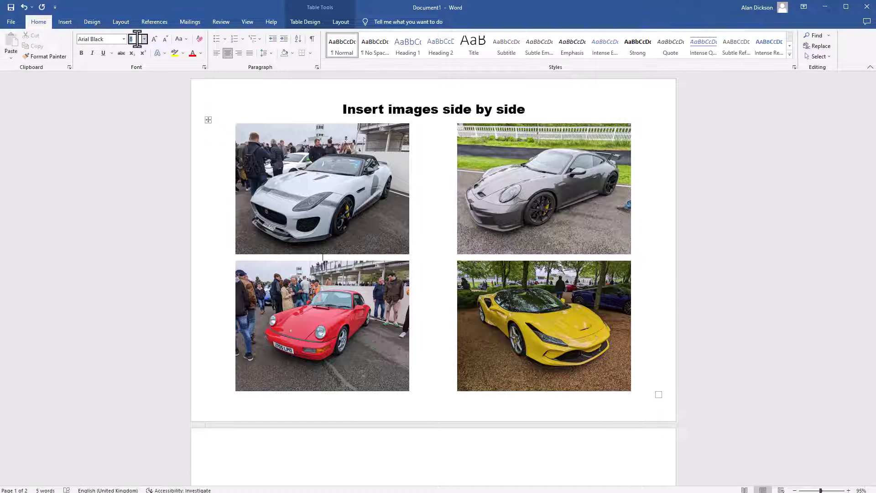
pyautogui.write('5')
pyautogui.press('Return')
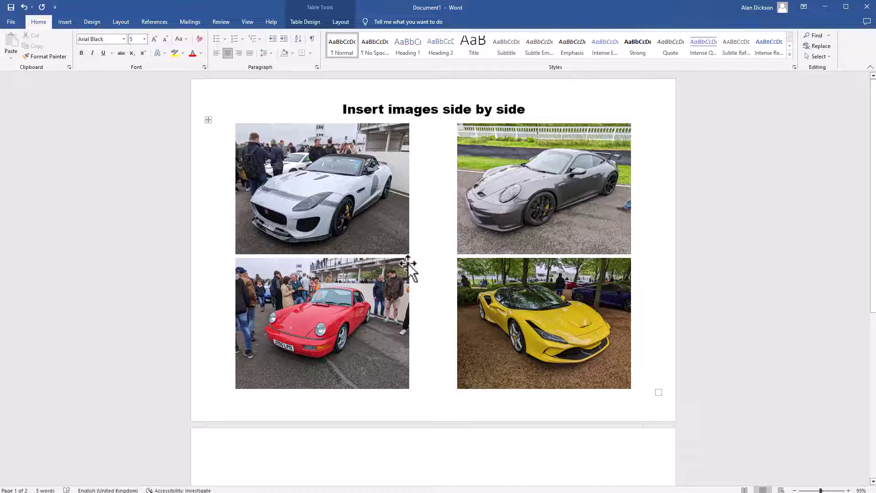
pyautogui.click(727, 309)
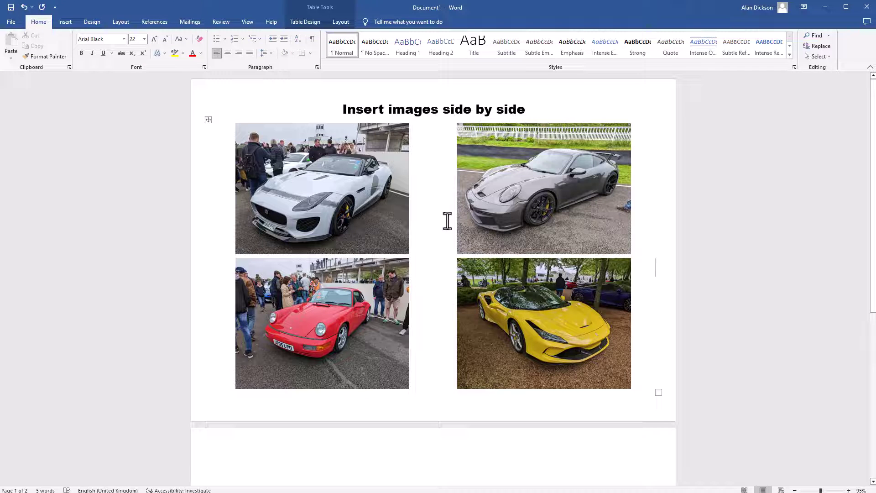
# Move out of the table, view the Margins presets, then go to the empty second page
pyautogui.press('Down')
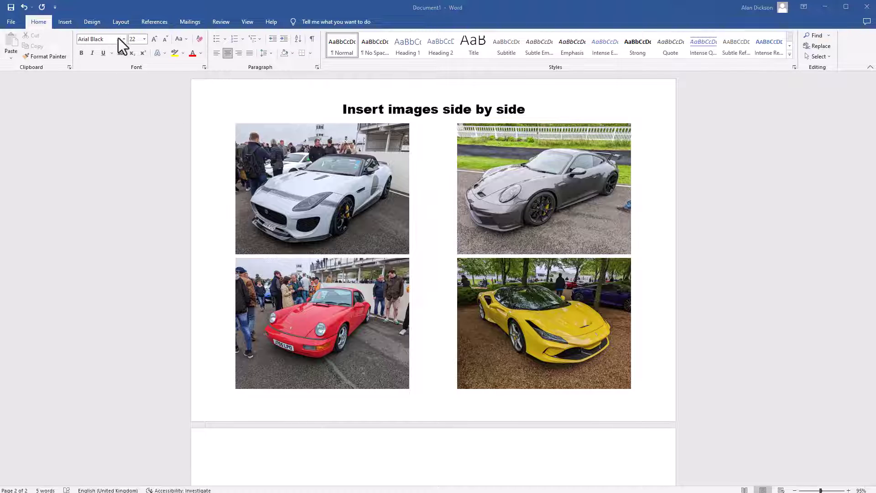
pyautogui.click(123, 22)
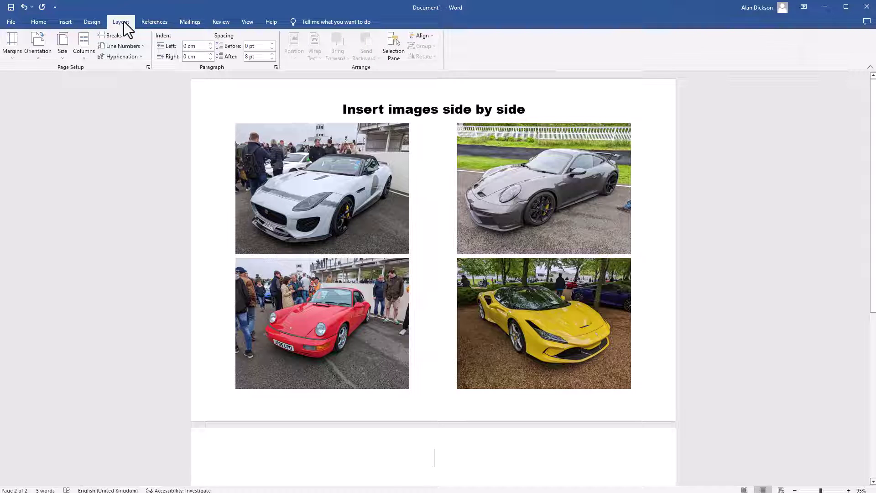
pyautogui.click(12, 58)
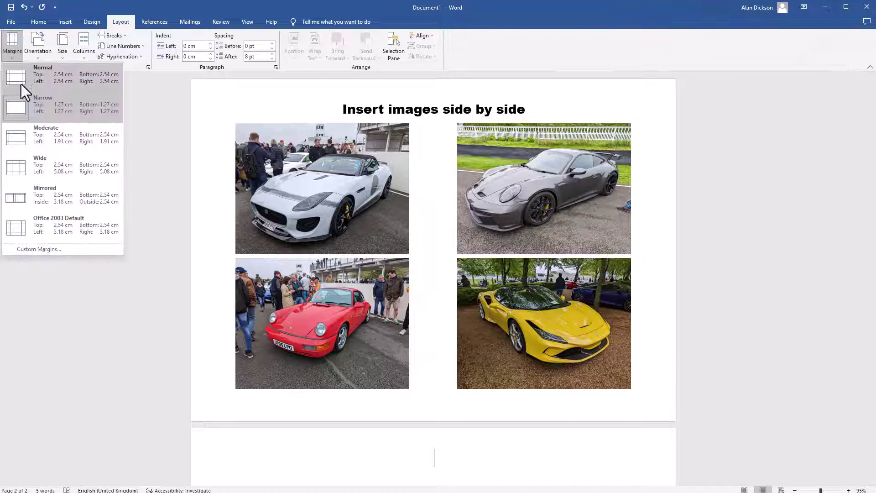
pyautogui.click(16, 113)
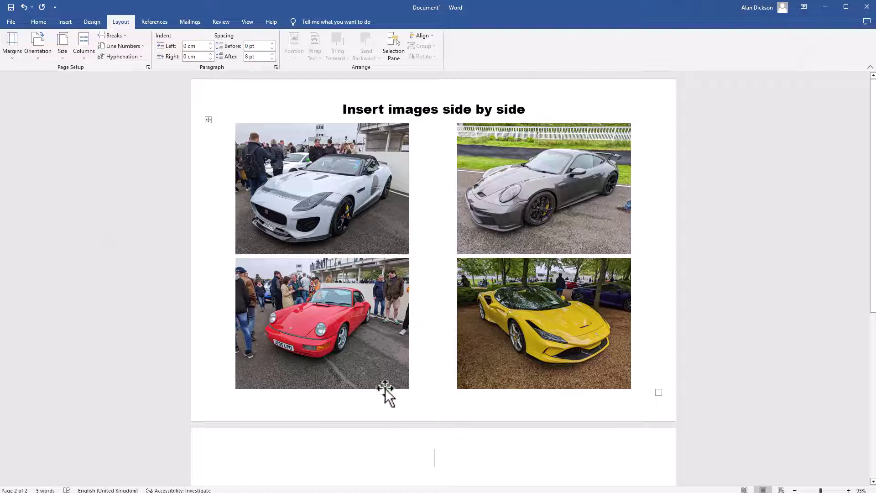
pyautogui.click(432, 451)
pyautogui.scroll(-2, 440, 454)
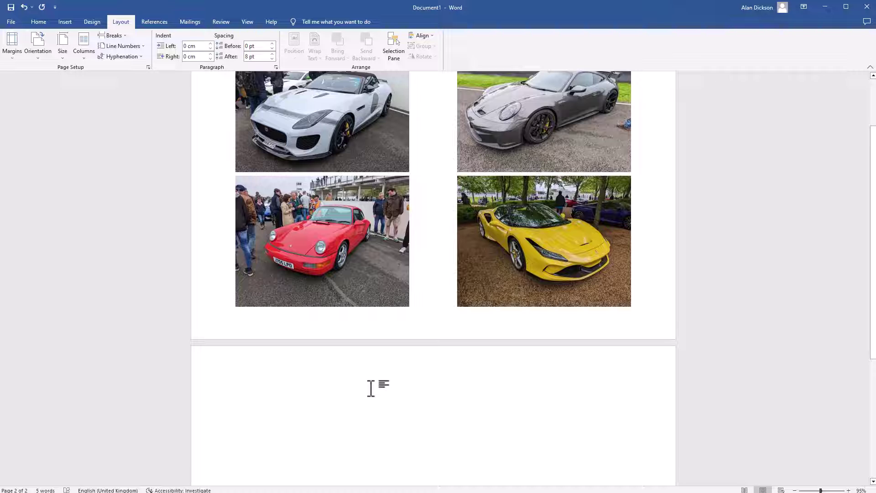
pyautogui.click(39, 22)
# Remove the blank page after the car photo table so the status bar reads Page 1 of 1
pyautogui.click(144, 39)
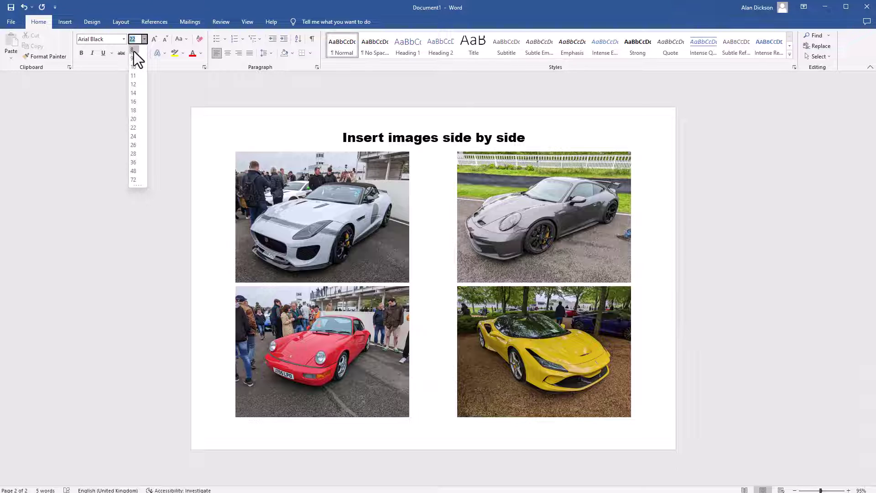
pyautogui.press('Escape')
pyautogui.click(146, 309)
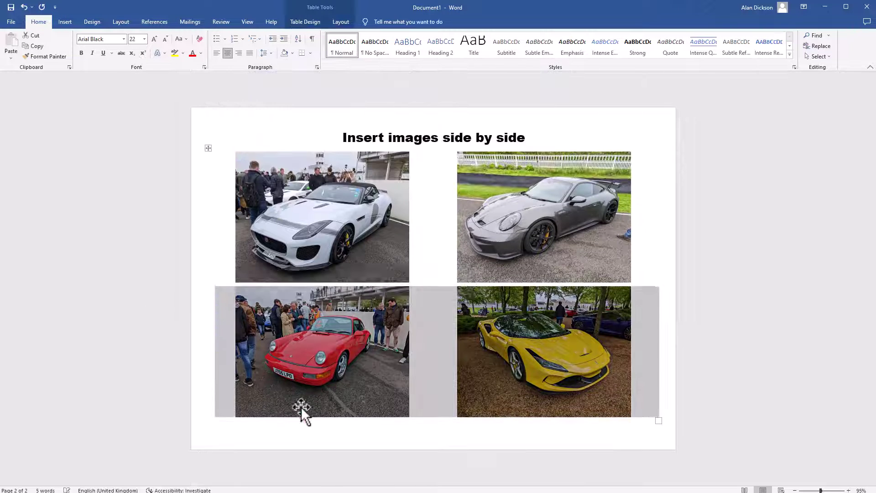
pyautogui.click(807, 384)
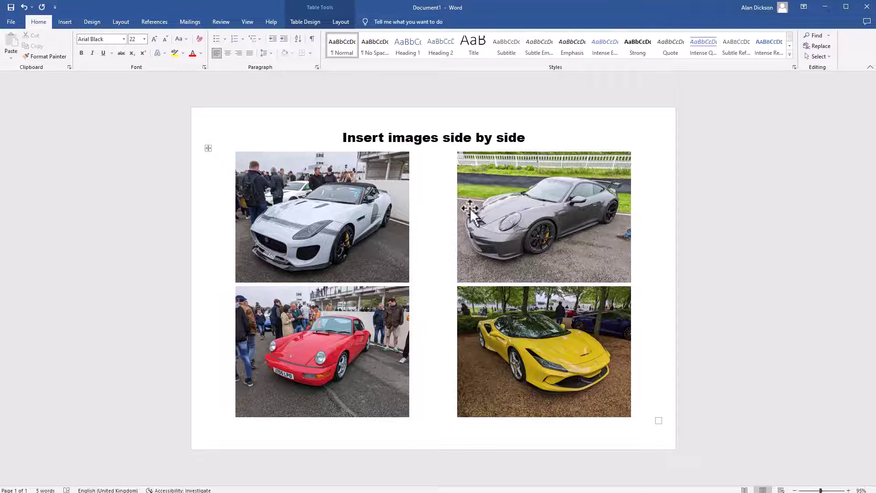